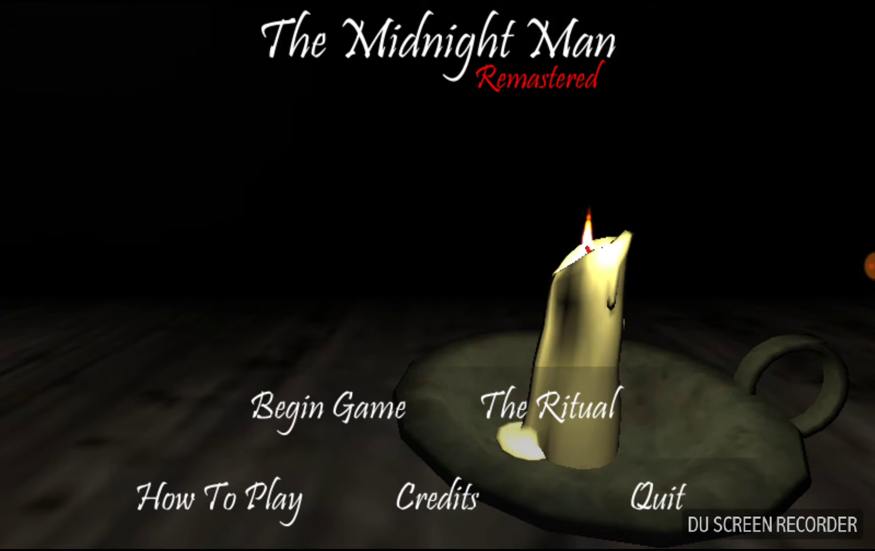
Start a new game and wait for the dark bedroom to load at 00:00AM.
click(328, 407)
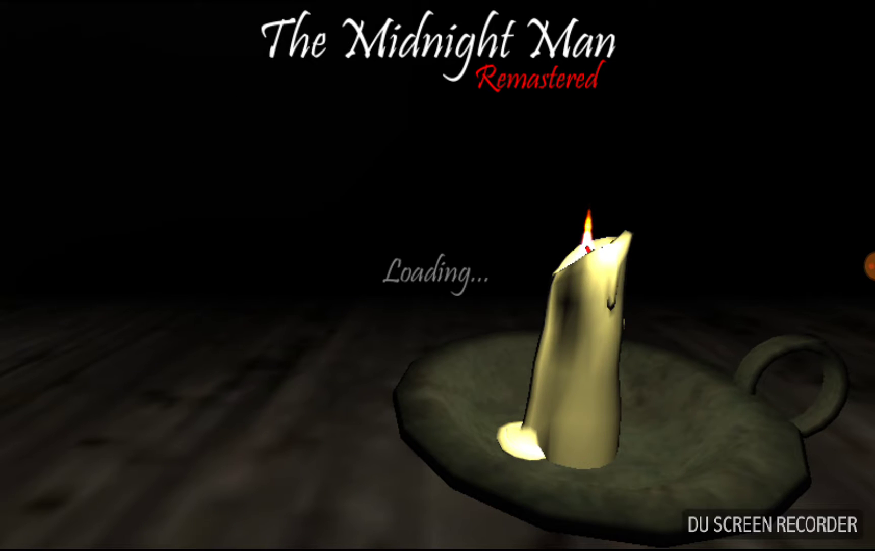
mouse_move(437, 4)
mouse_down()
mouse_move(437, 273)
mouse_move(437, 4)
mouse_up()
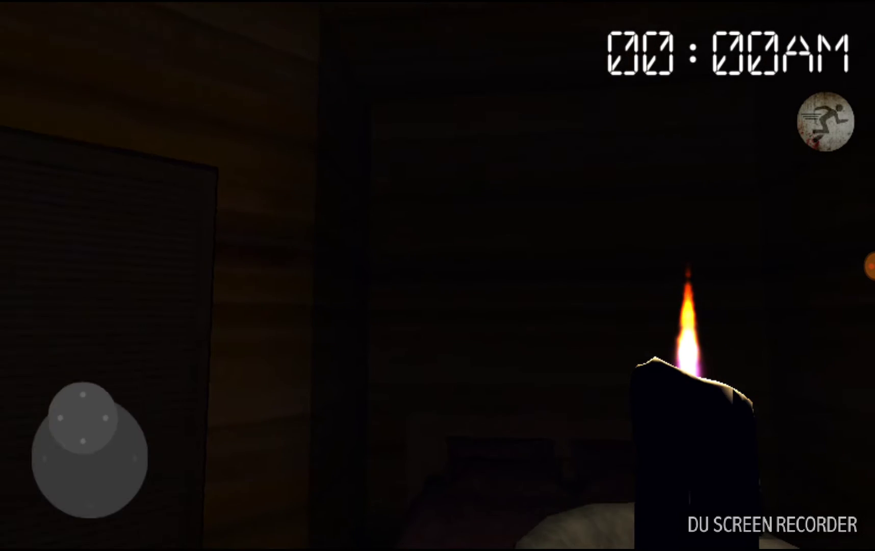
Step toward the bedroom door, glance up at the ceiling, then turn back toward the doorway.
drag(88, 444, 88, 382)
drag(710, 410, 669, 410)
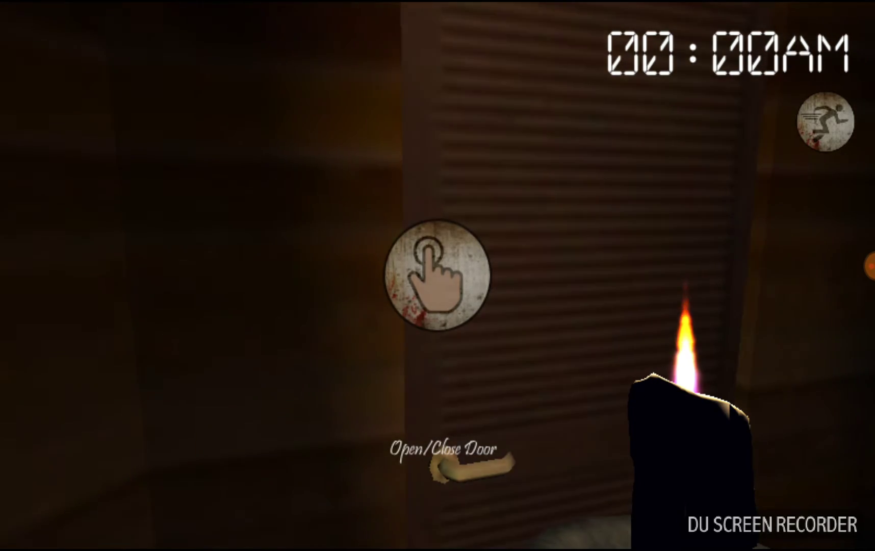
drag(88, 444, 89, 396)
drag(752, 409, 752, 342)
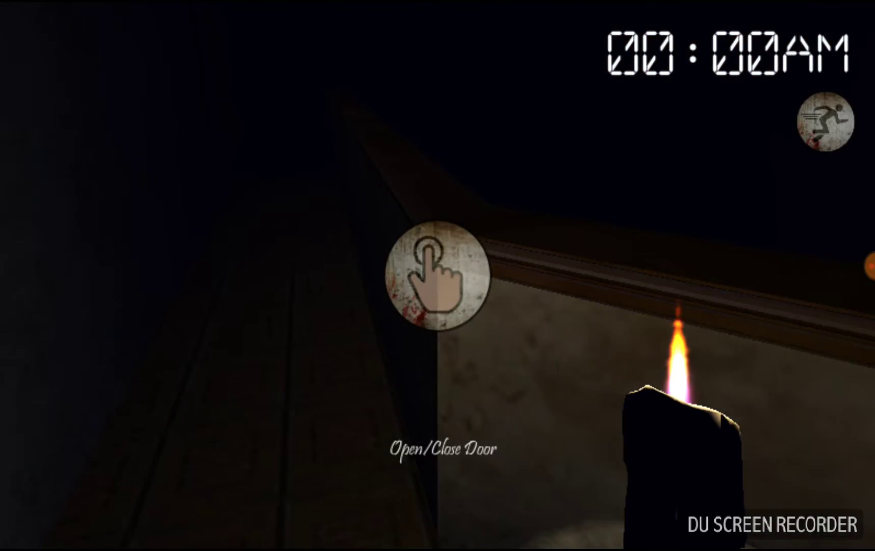
drag(785, 382, 806, 369)
drag(89, 451, 99, 409)
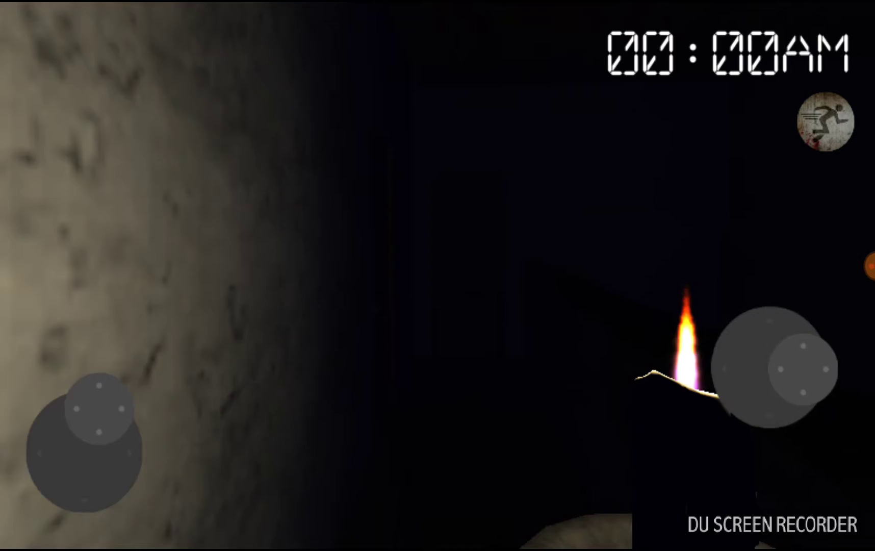
drag(803, 369, 771, 372)
drag(99, 407, 92, 406)
drag(763, 366, 792, 365)
drag(85, 407, 85, 423)
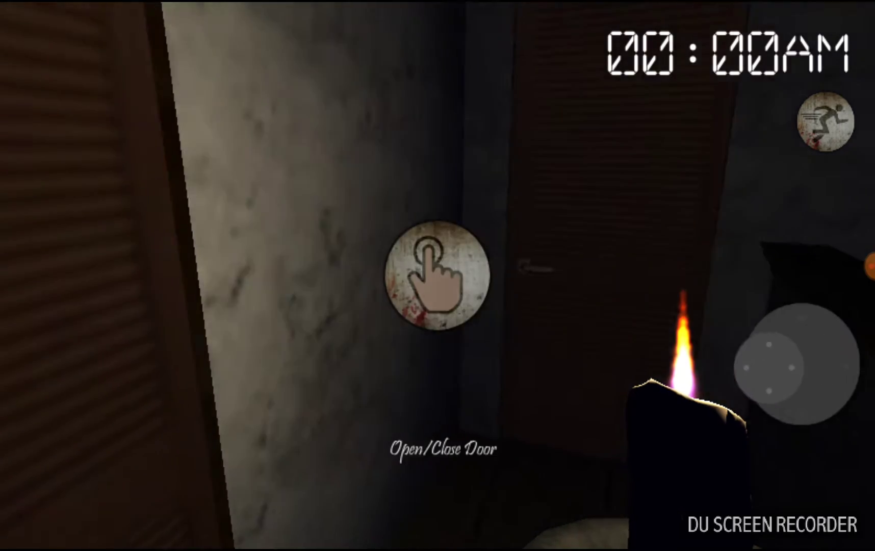
Sweep the view around the bedroom, up toward the windows and the lit wall edge.
drag(751, 293, 786, 273)
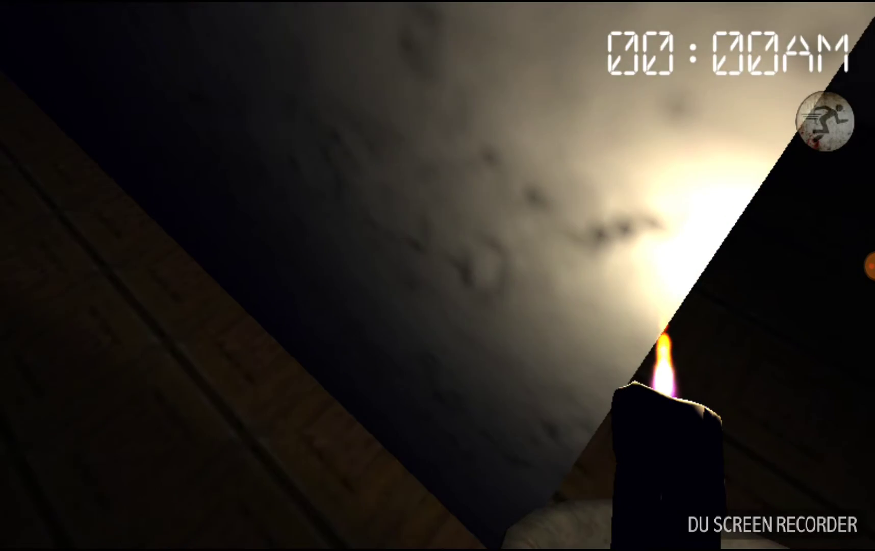
drag(89, 423, 133, 450)
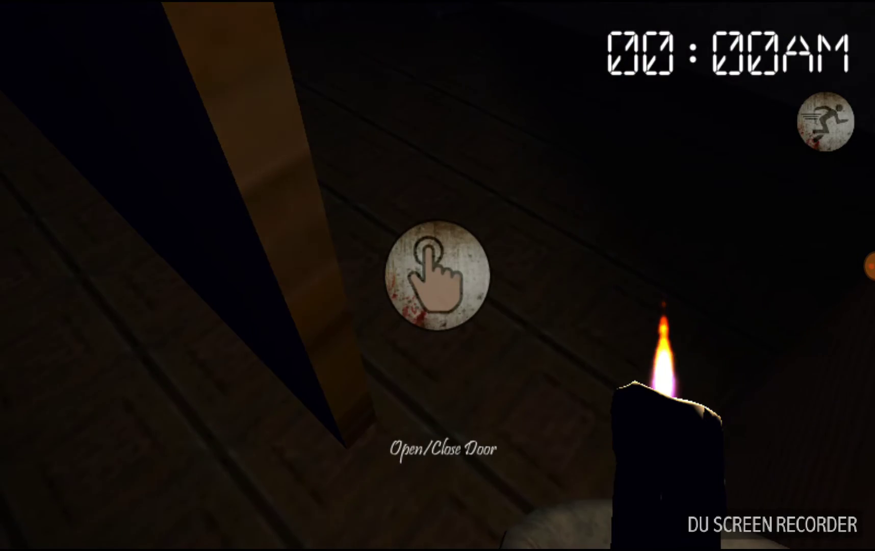
drag(670, 342, 690, 321)
drag(102, 410, 103, 410)
drag(694, 273, 684, 321)
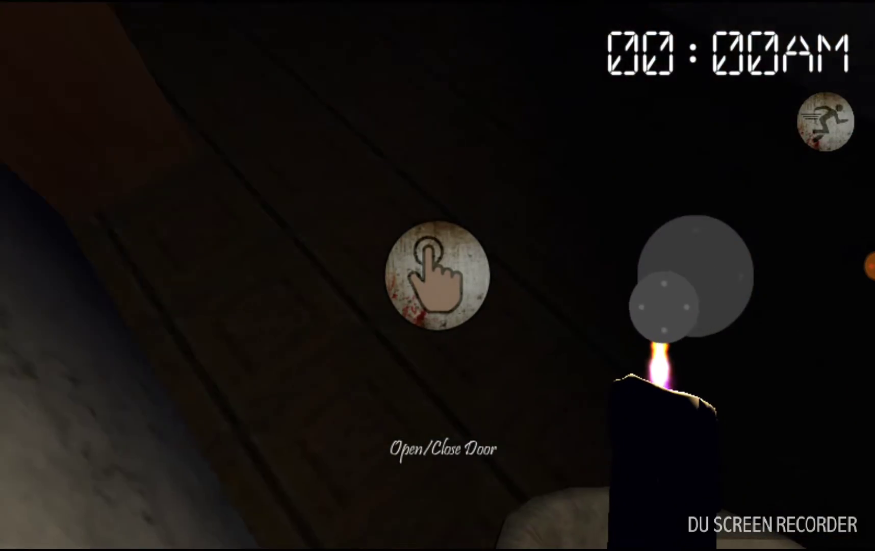
drag(86, 406, 88, 410)
drag(680, 369, 697, 355)
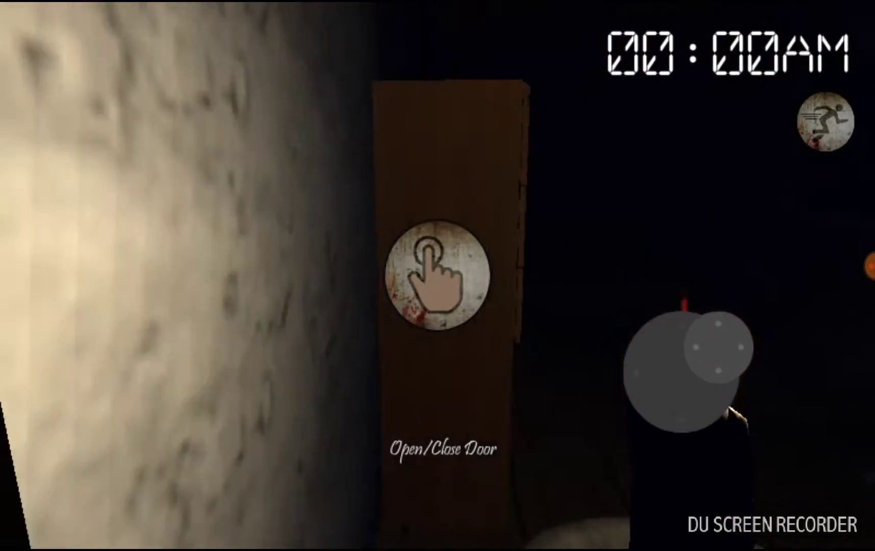
Walk past the wardrobe, through the door into the hallway, facing the next louvered door.
drag(89, 410, 77, 369)
drag(752, 400, 800, 400)
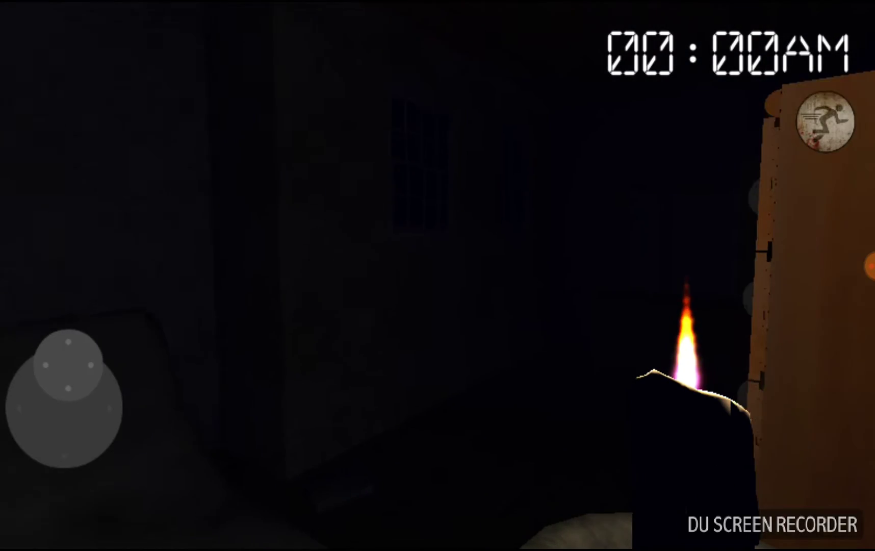
drag(65, 400, 75, 386)
drag(752, 400, 755, 410)
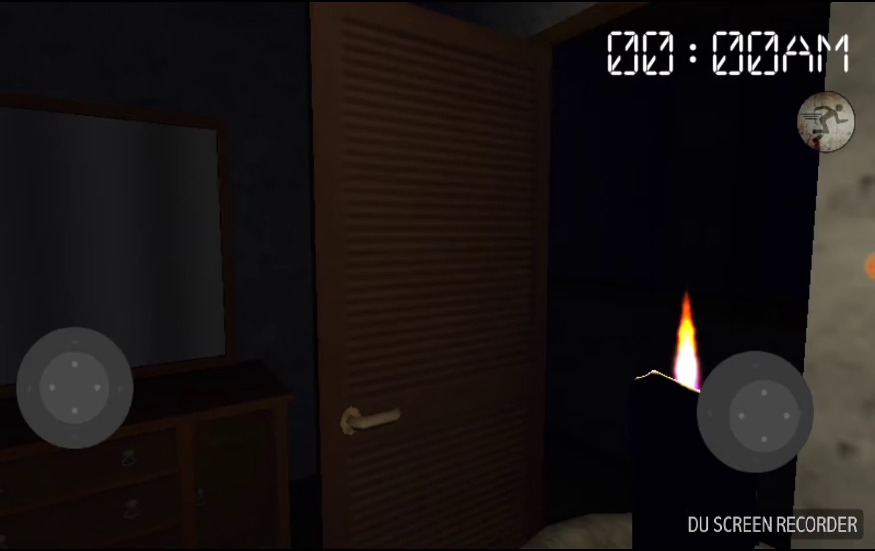
drag(75, 386, 76, 369)
drag(755, 410, 810, 409)
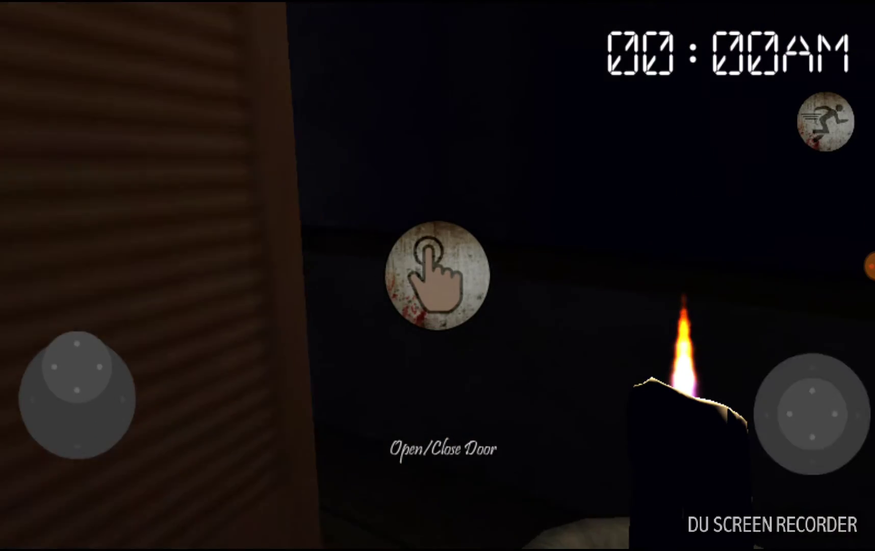
drag(77, 369, 76, 369)
drag(810, 410, 810, 410)
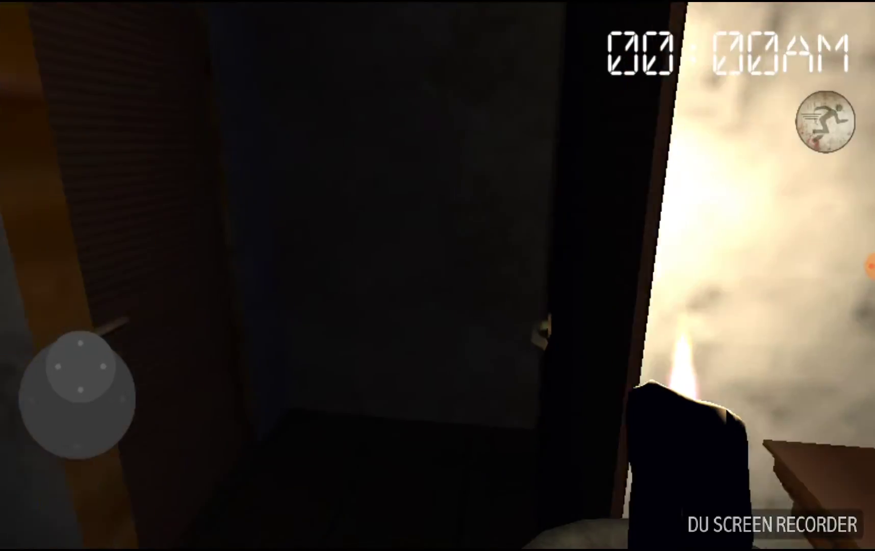
drag(77, 369, 77, 392)
mouse_move(752, 409)
mouse_down()
mouse_move(796, 416)
mouse_move(782, 444)
mouse_move(766, 430)
mouse_up()
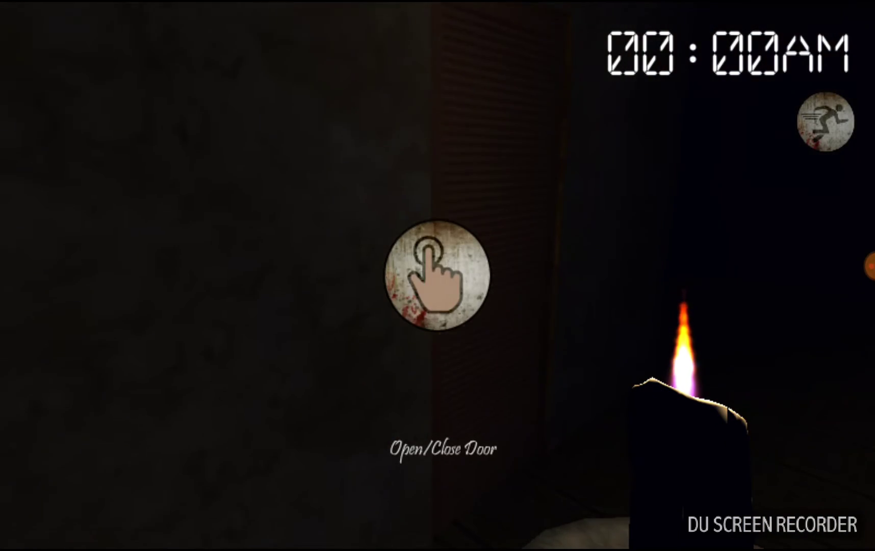
Open the louvered door, enter the dark room and scan its windows and bed.
click(437, 274)
drag(738, 366, 725, 355)
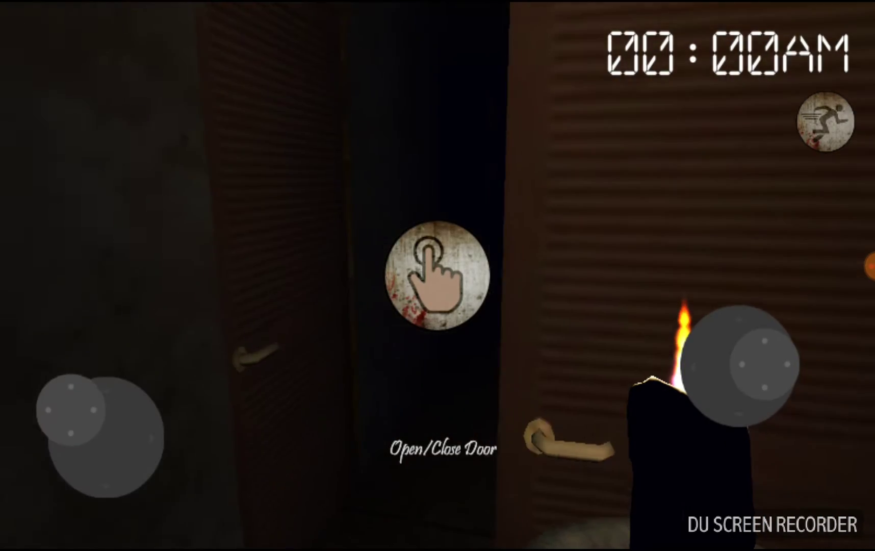
drag(89, 396, 88, 382)
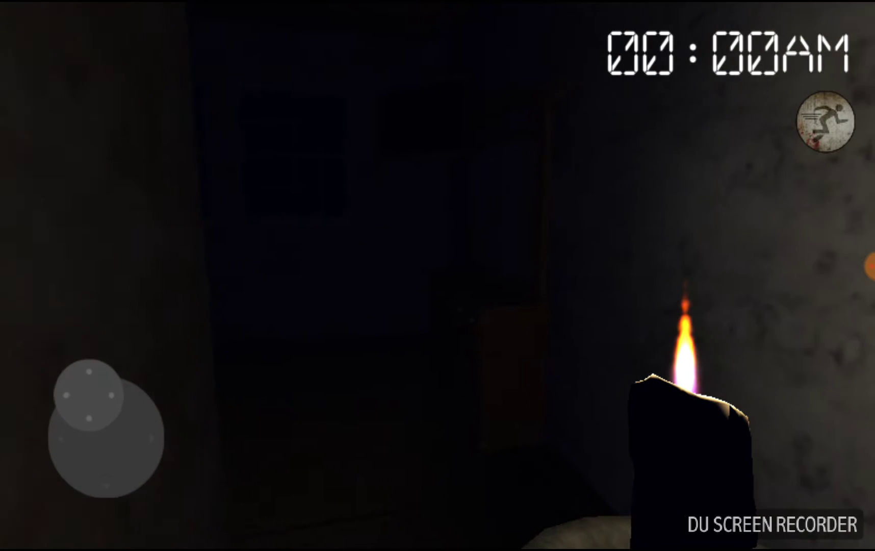
drag(813, 424, 779, 410)
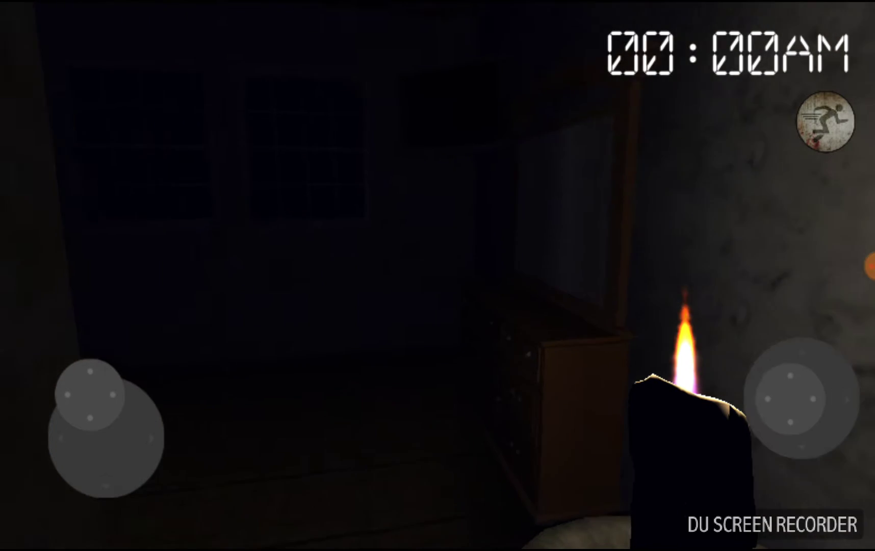
drag(813, 369, 772, 355)
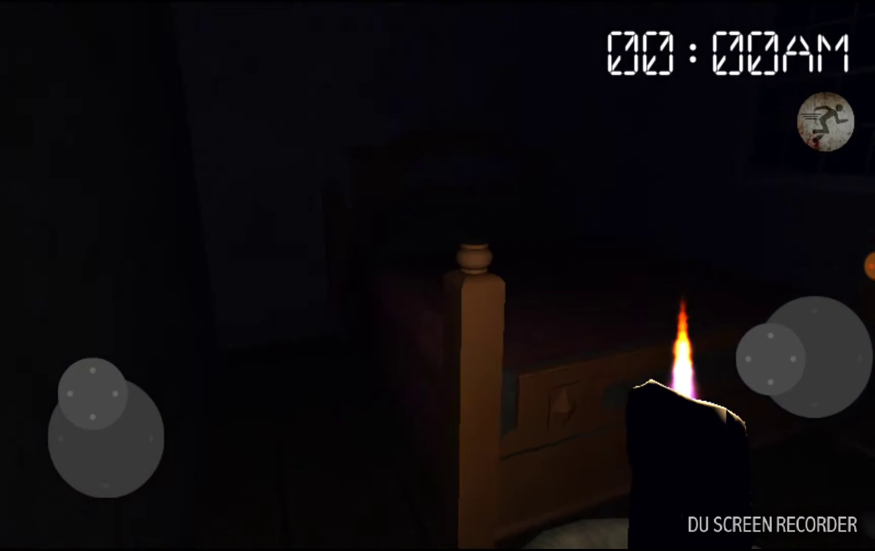
mouse_move(779, 392)
mouse_down()
mouse_move(739, 396)
mouse_move(725, 410)
mouse_up()
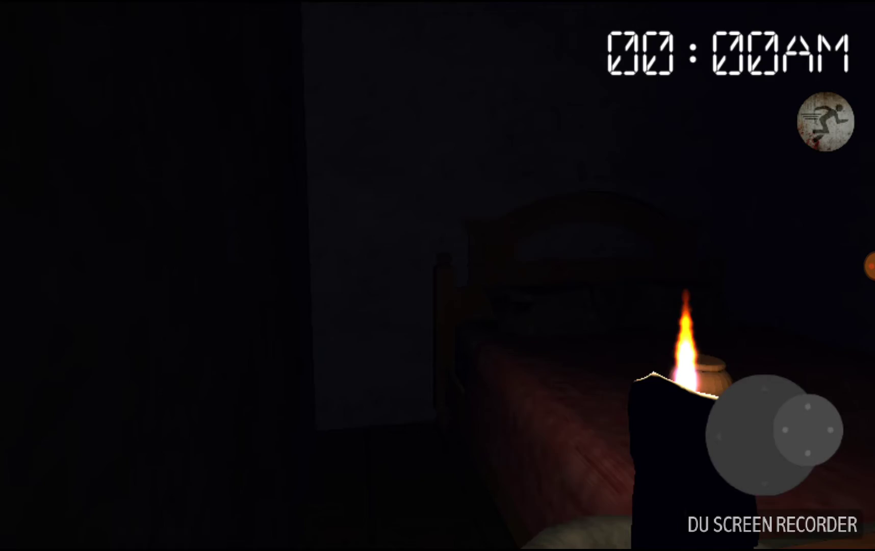
mouse_move(752, 451)
mouse_down()
mouse_move(793, 444)
mouse_move(745, 437)
mouse_move(725, 424)
mouse_up()
Turn to the dresser with mirror, then walk up close to the door.
drag(96, 437, 96, 382)
mouse_move(697, 355)
mouse_down()
mouse_move(697, 314)
mouse_move(724, 355)
mouse_up()
drag(96, 383, 96, 375)
drag(752, 465, 769, 472)
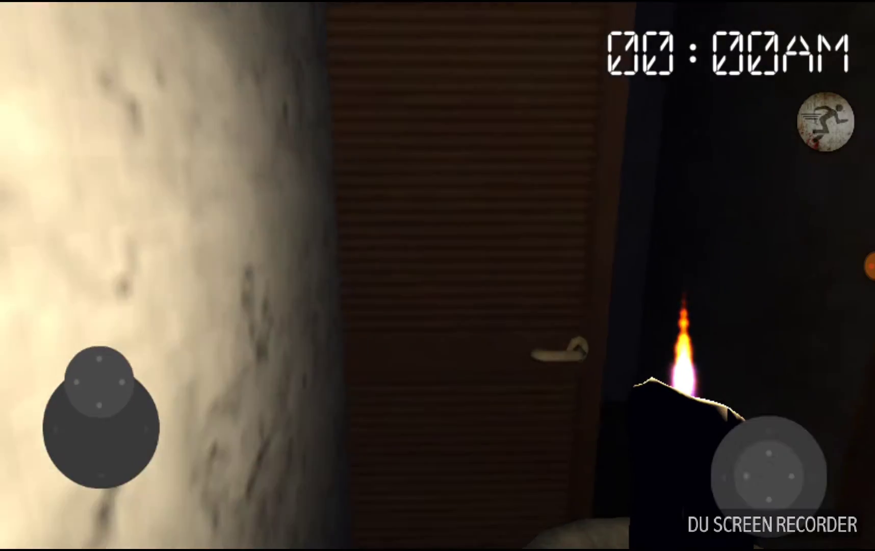
drag(99, 383, 98, 369)
drag(769, 471, 758, 444)
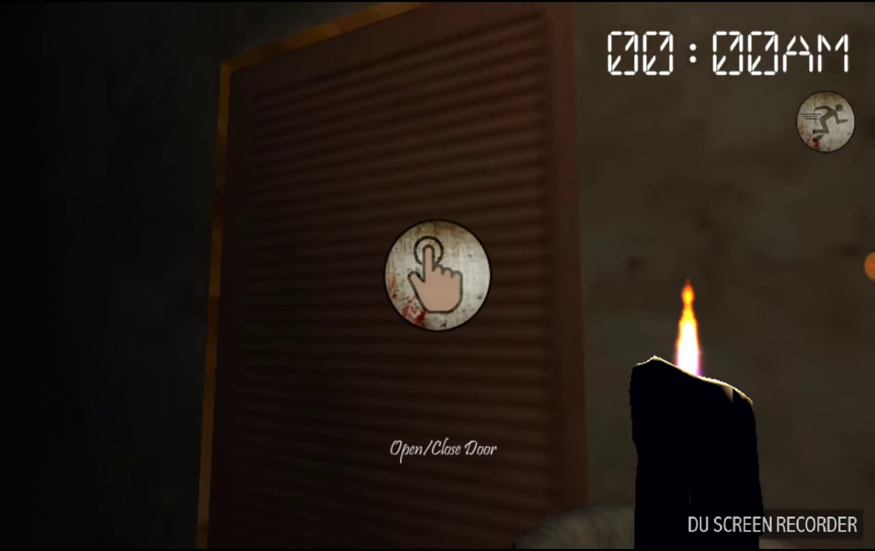
Glance up at the ceiling, then walk through the doorway into the room with the window.
mouse_move(752, 308)
mouse_down()
mouse_move(738, 300)
mouse_move(766, 300)
mouse_up()
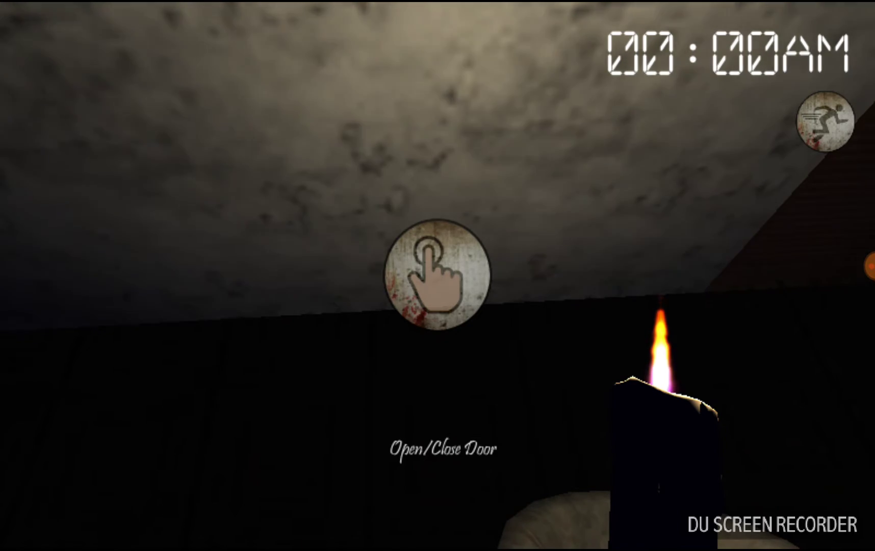
mouse_move(724, 342)
mouse_down()
mouse_move(731, 370)
mouse_move(744, 356)
mouse_move(683, 355)
mouse_up()
drag(88, 410, 82, 382)
drag(82, 451, 68, 397)
mouse_move(738, 273)
mouse_down()
mouse_move(779, 259)
mouse_move(738, 328)
mouse_move(779, 342)
mouse_move(752, 355)
mouse_up()
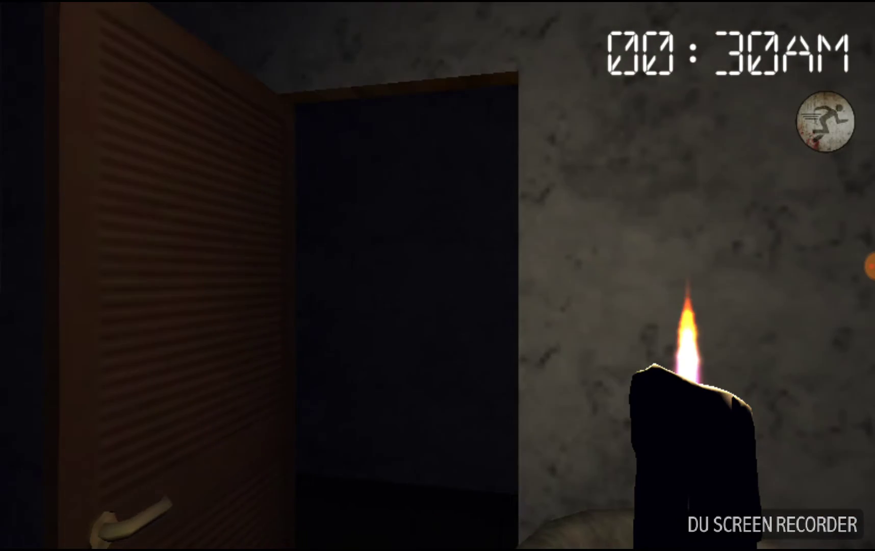
Walk up to the closet doors, look into the open closet, then turn away.
drag(88, 424, 82, 390)
mouse_move(738, 356)
mouse_down()
mouse_move(779, 351)
mouse_move(751, 342)
mouse_up()
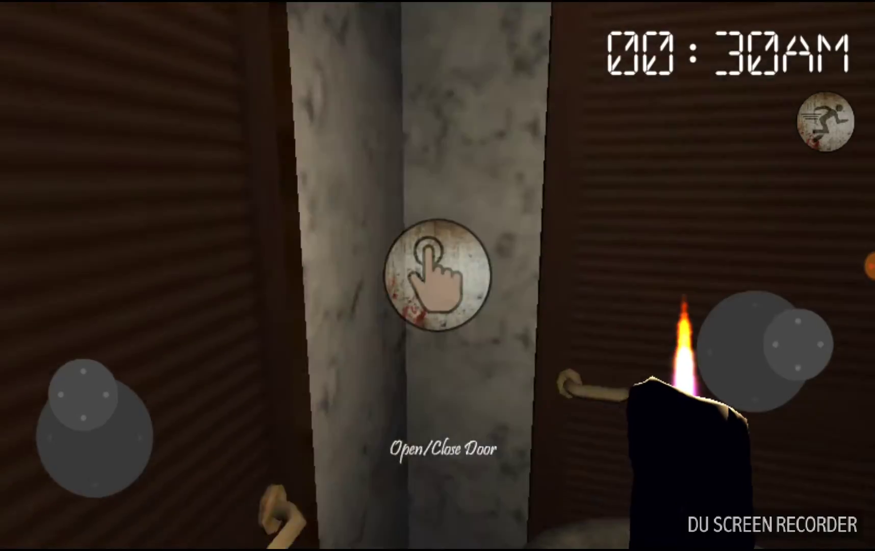
drag(82, 396, 75, 383)
drag(738, 328, 766, 341)
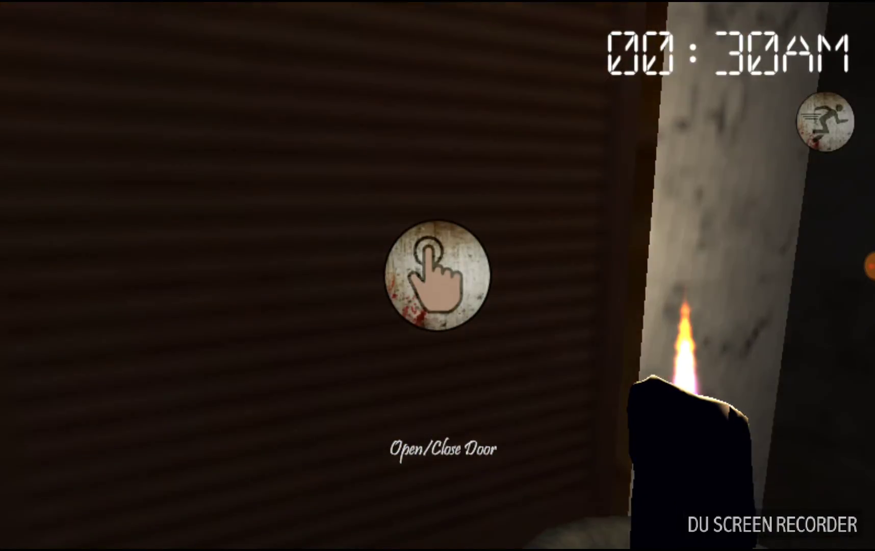
mouse_move(96, 438)
mouse_down()
mouse_move(89, 396)
mouse_move(96, 417)
mouse_move(96, 403)
mouse_up()
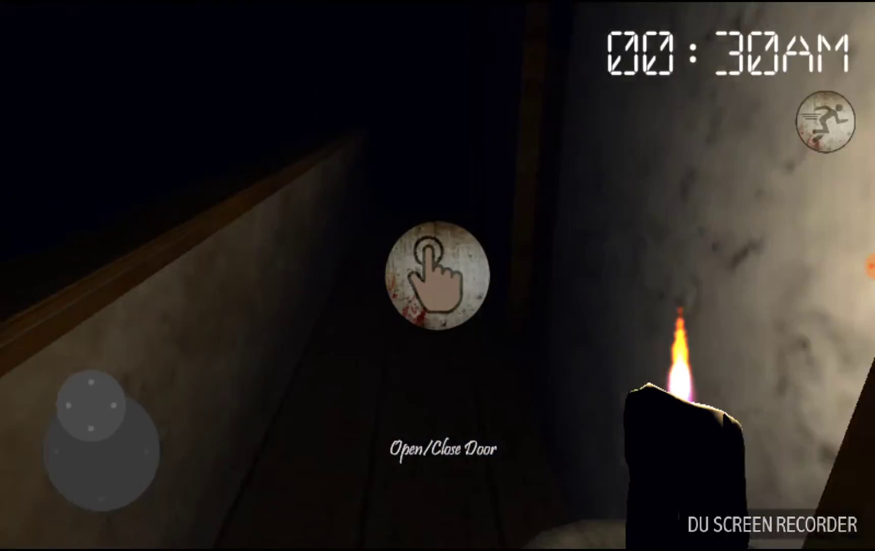
mouse_move(765, 342)
mouse_down()
mouse_move(800, 321)
mouse_move(786, 335)
mouse_up()
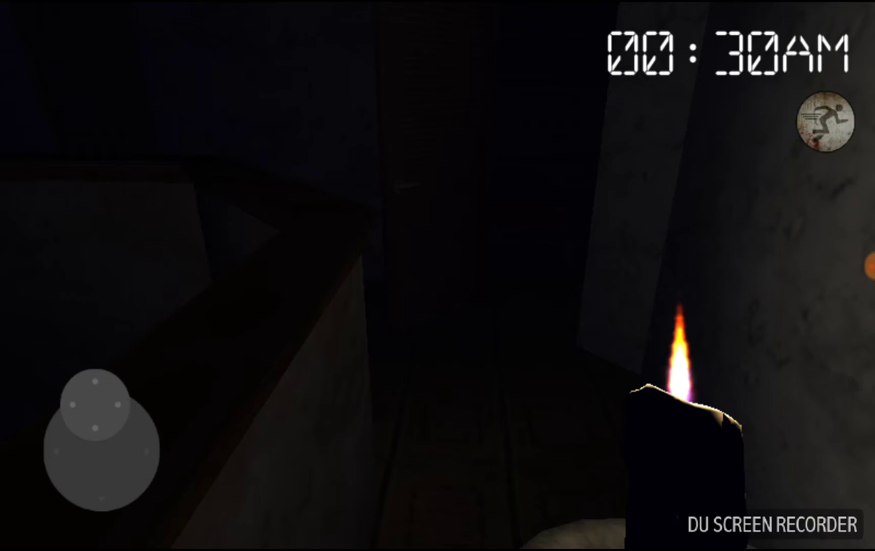
Move round past a door and the wall until facing the staircase.
drag(96, 438, 96, 404)
mouse_move(793, 328)
mouse_down()
mouse_move(766, 321)
mouse_move(796, 321)
mouse_move(752, 322)
mouse_up()
drag(96, 423, 95, 389)
drag(752, 301, 772, 307)
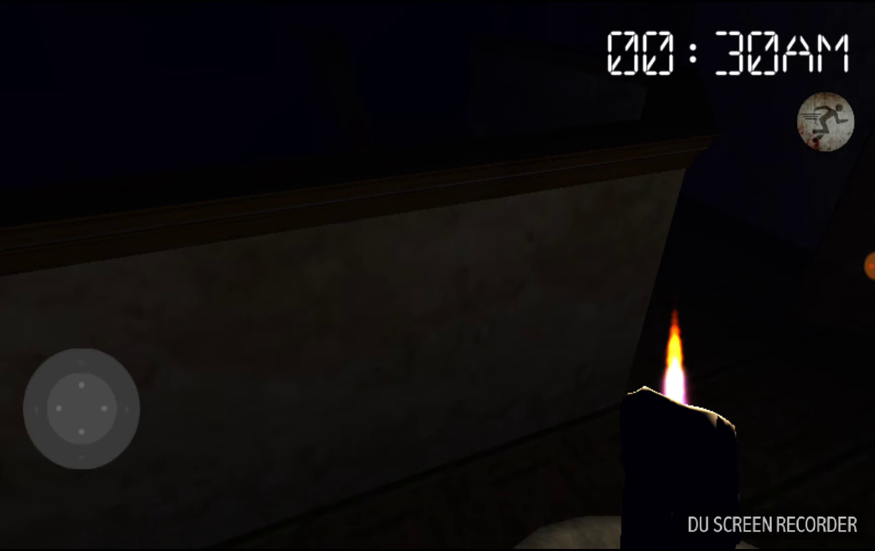
drag(82, 410, 82, 382)
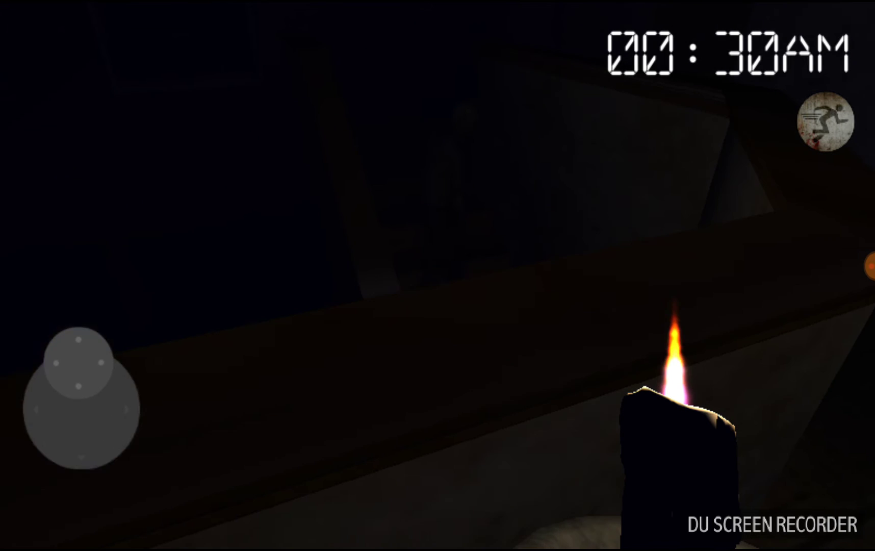
drag(793, 321, 766, 321)
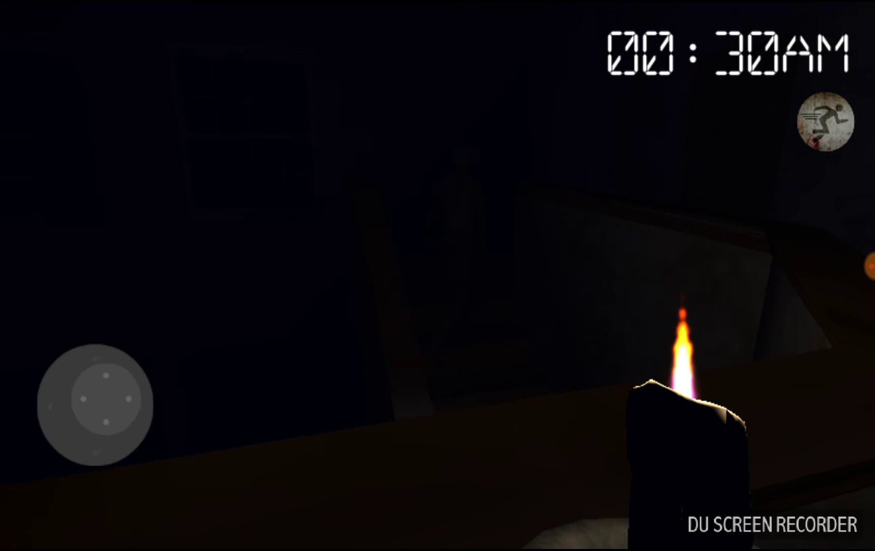
Walk along the dark hallway to the landing by the wooden railing.
drag(96, 403, 109, 380)
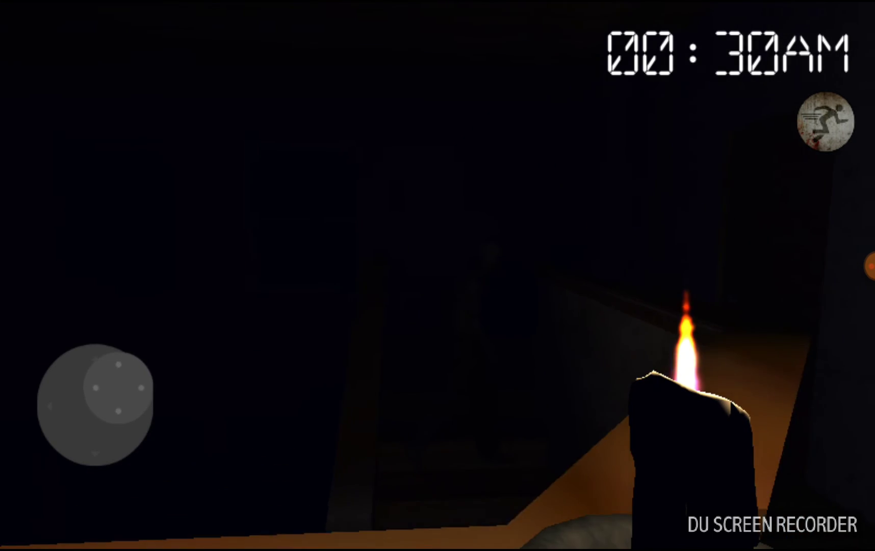
drag(769, 308, 759, 311)
drag(109, 380, 95, 403)
drag(758, 311, 769, 307)
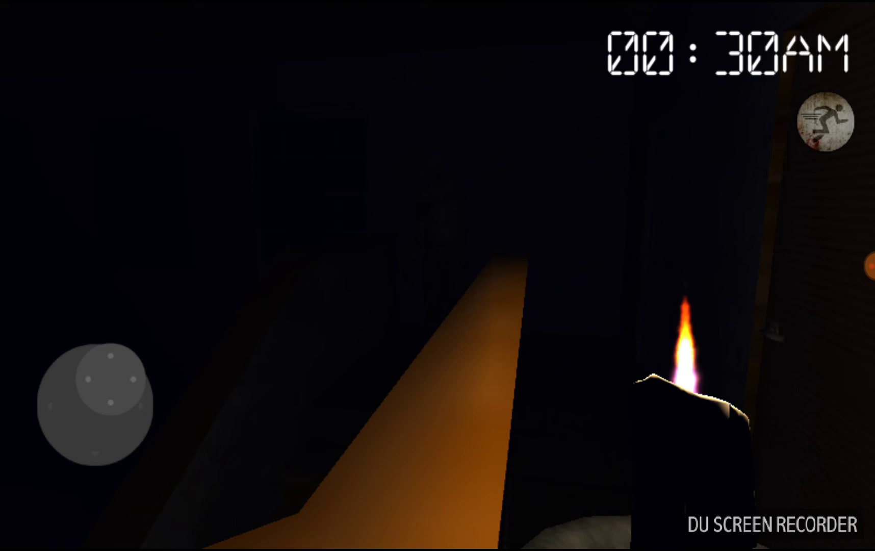